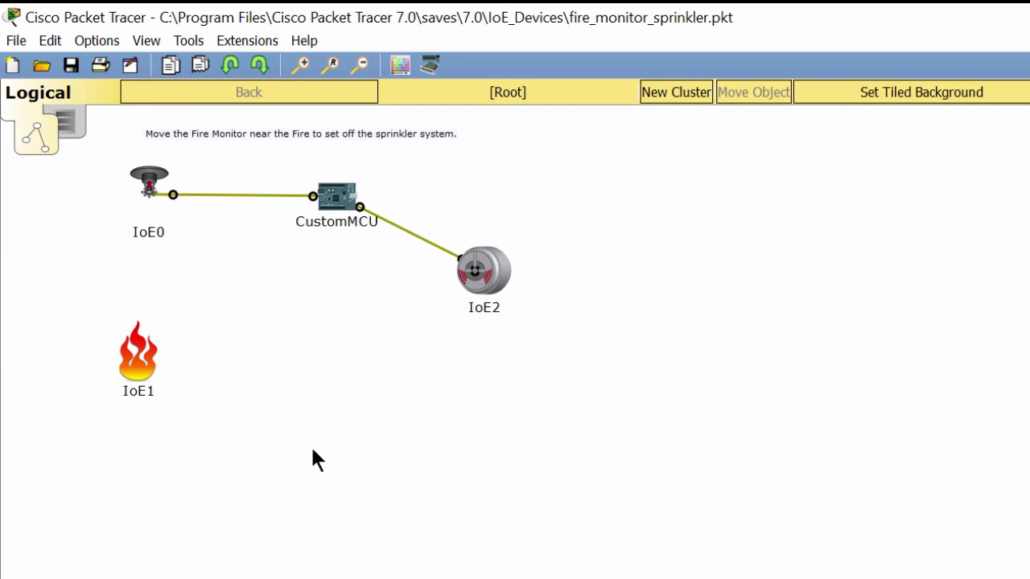
Step: Move the fire IoE1 next to the fire monitor IoE2 to set off the sprinkler system
drag(140, 370, 201, 370)
drag(108, 486, 556, 180)
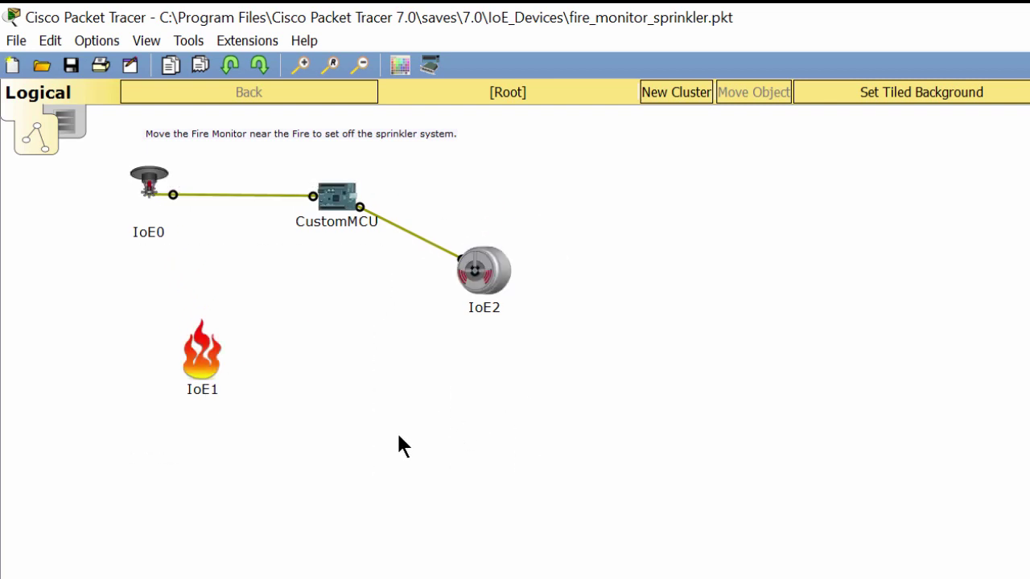
mouse_move(211, 341)
mouse_down()
mouse_move(242, 368)
mouse_move(449, 332)
mouse_up()
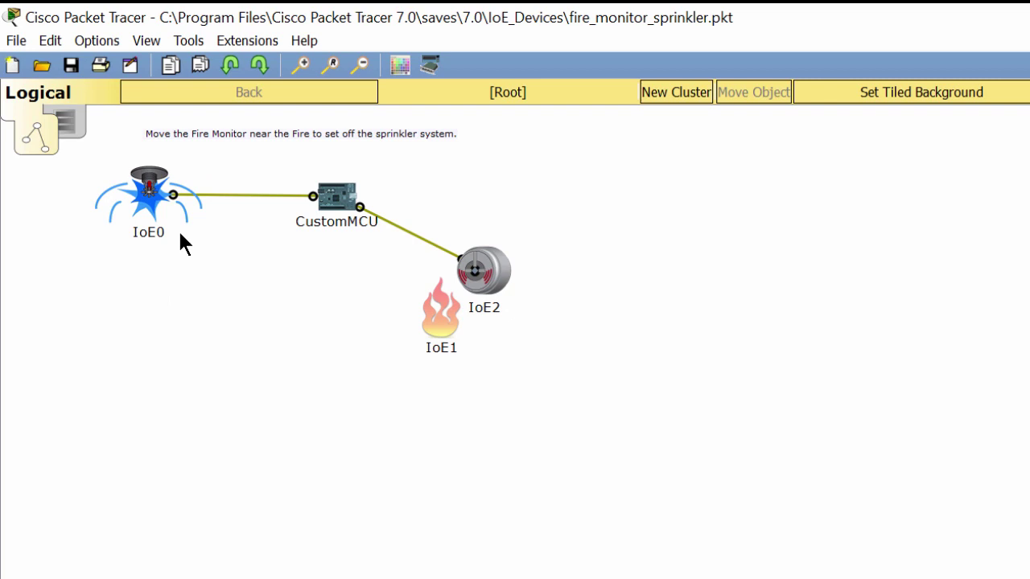
Step: Move the fire IoE1 away from the fire monitor, back below the sprinkler IoE0, to stop the sprinkler
mouse_move(436, 328)
drag(437, 328, 154, 357)
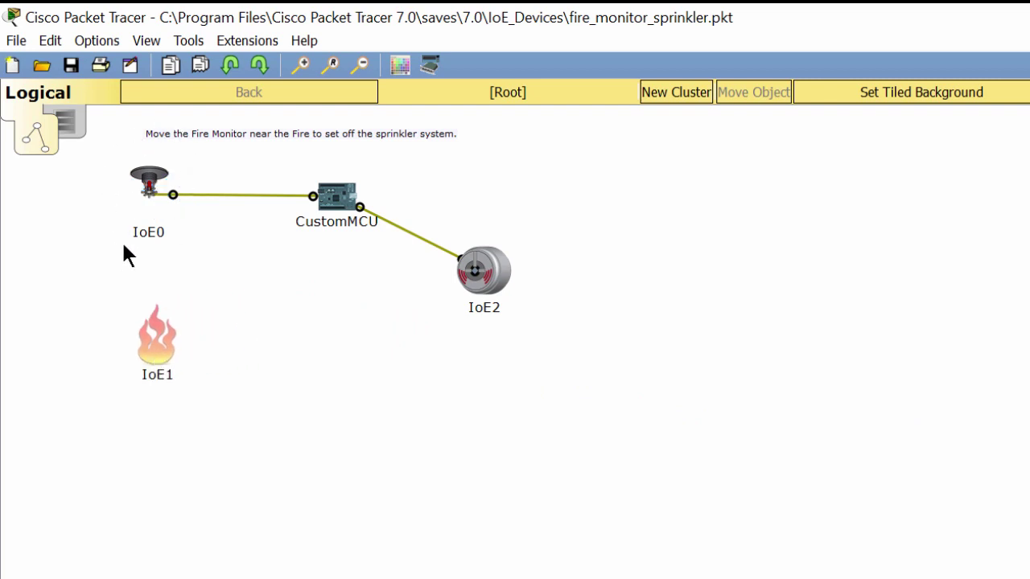
mouse_move(157, 343)
mouse_down()
mouse_move(443, 325)
mouse_move(168, 373)
mouse_up()
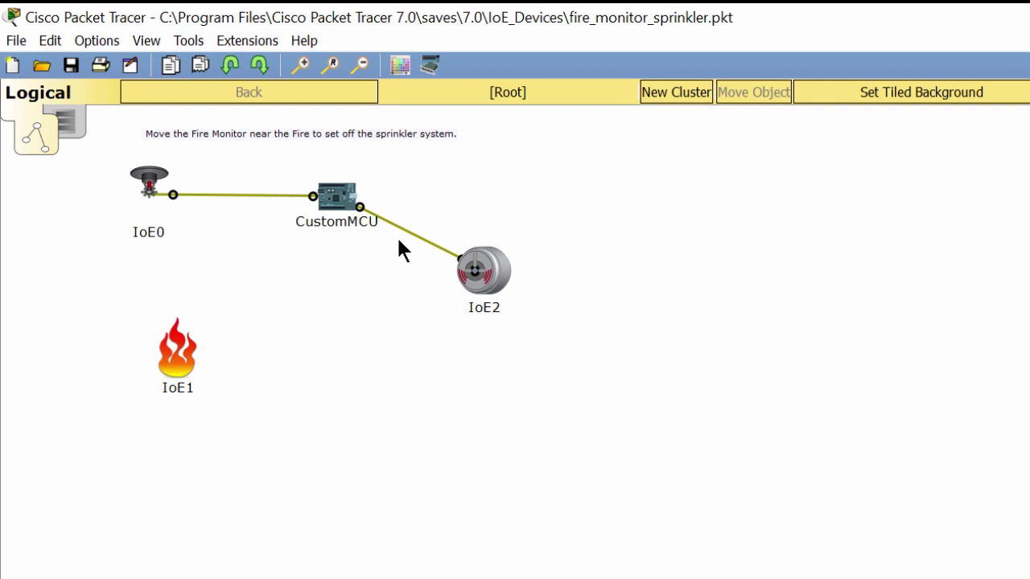
drag(387, 168, 285, 258)
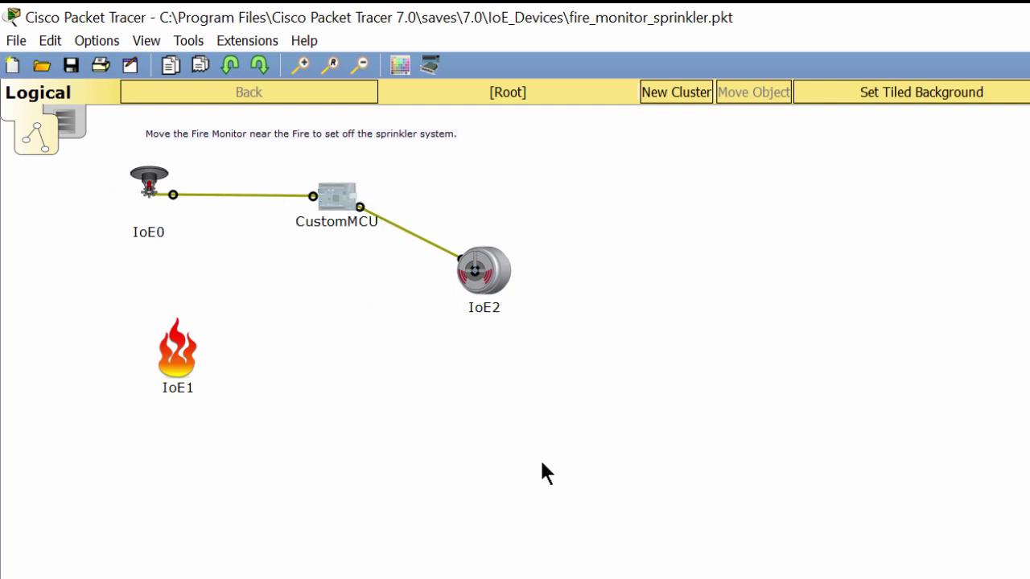
click(443, 440)
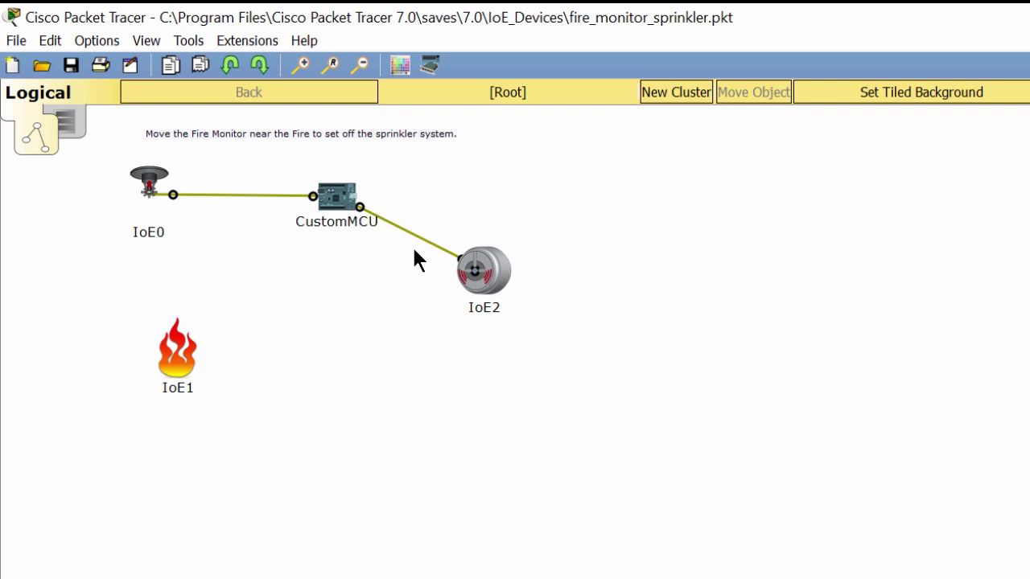
drag(528, 241, 490, 276)
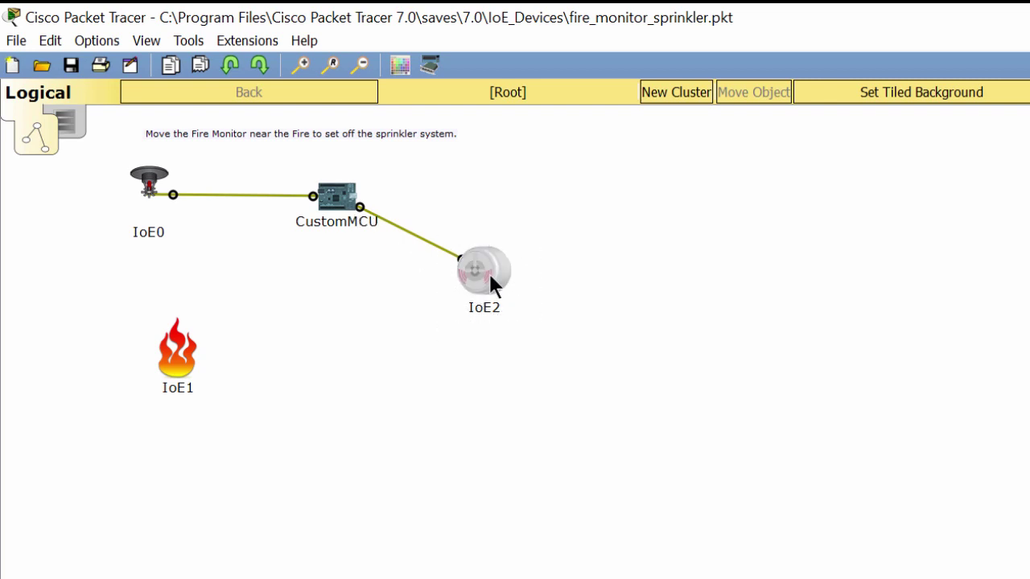
Step: Review the data specifications of the fire monitor IoE2, especially the state values for fire and no fire, and close its window
mouse_move(460, 279)
click(485, 273)
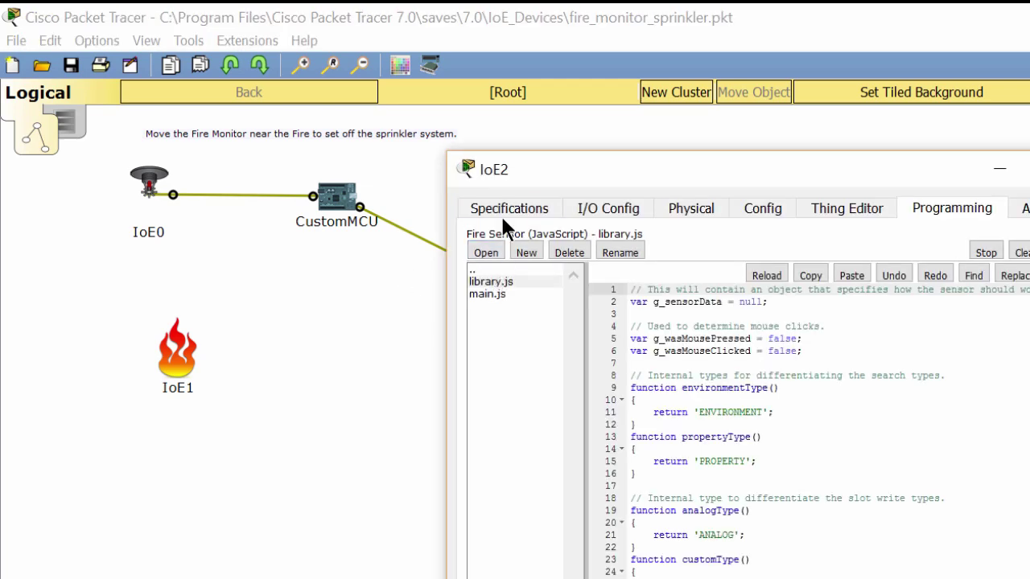
click(503, 211)
scroll(507, 515, down, 3)
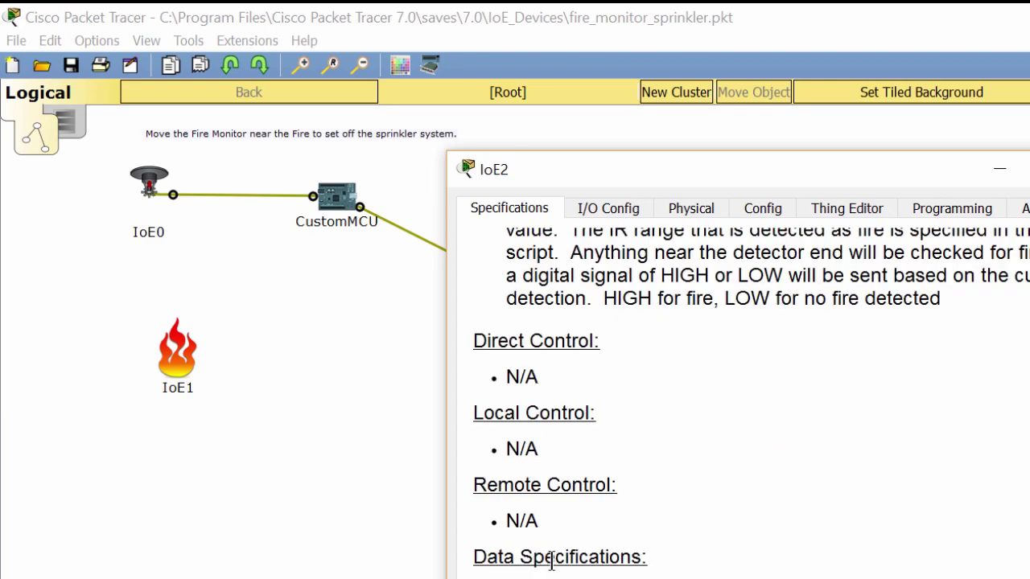
scroll(556, 561, down, 1)
drag(478, 507, 682, 535)
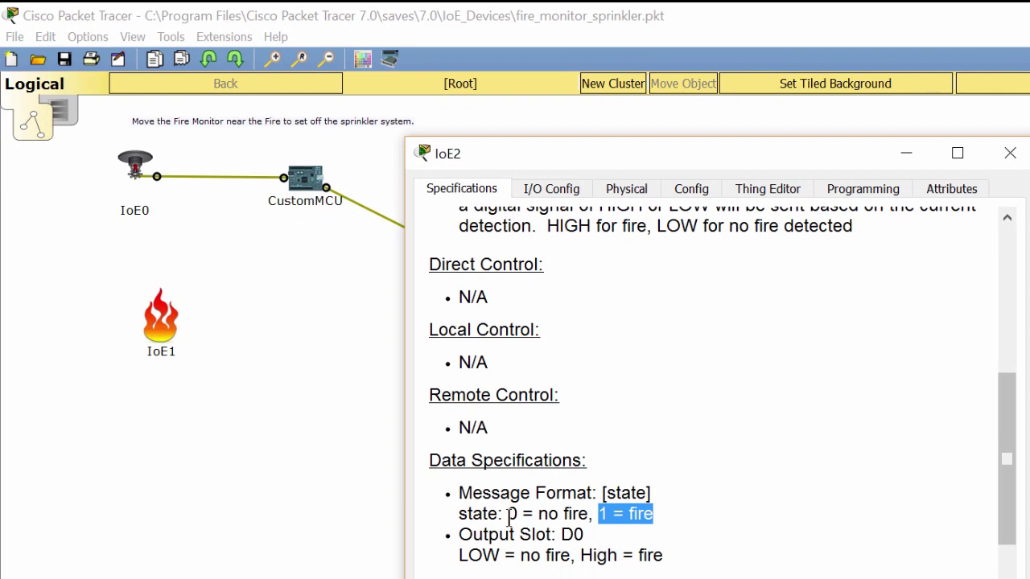
drag(507, 515, 606, 515)
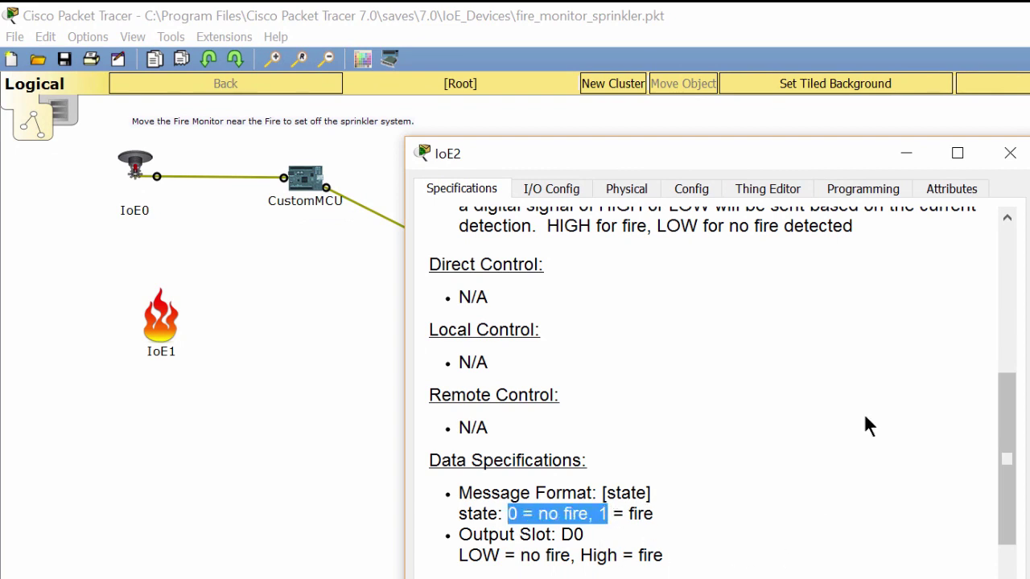
click(1008, 153)
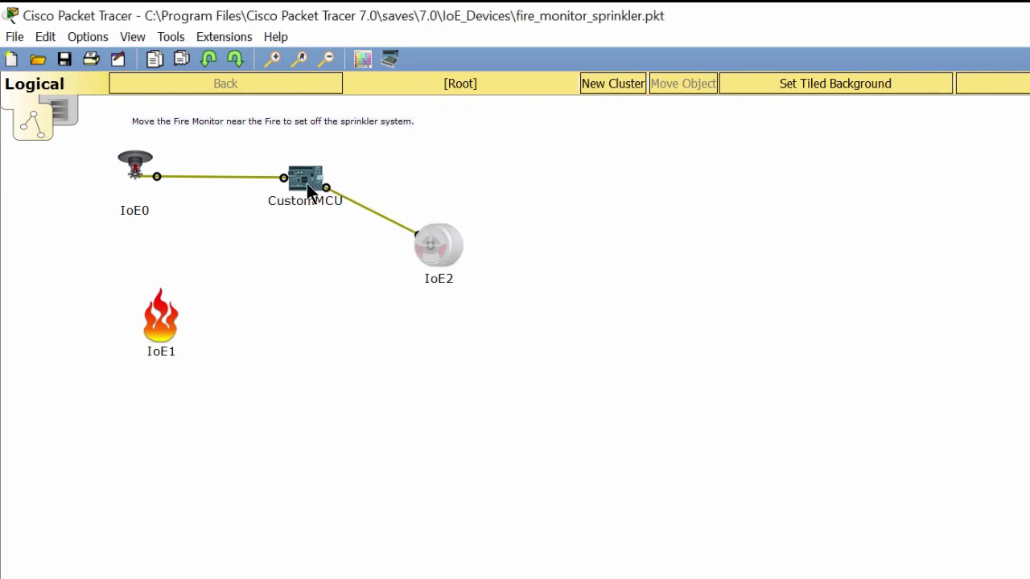
Step: Open the CustomMCU's main.py program and compare the digitalRead slot in handleSensorData with the port wired to the fire monitor
click(307, 184)
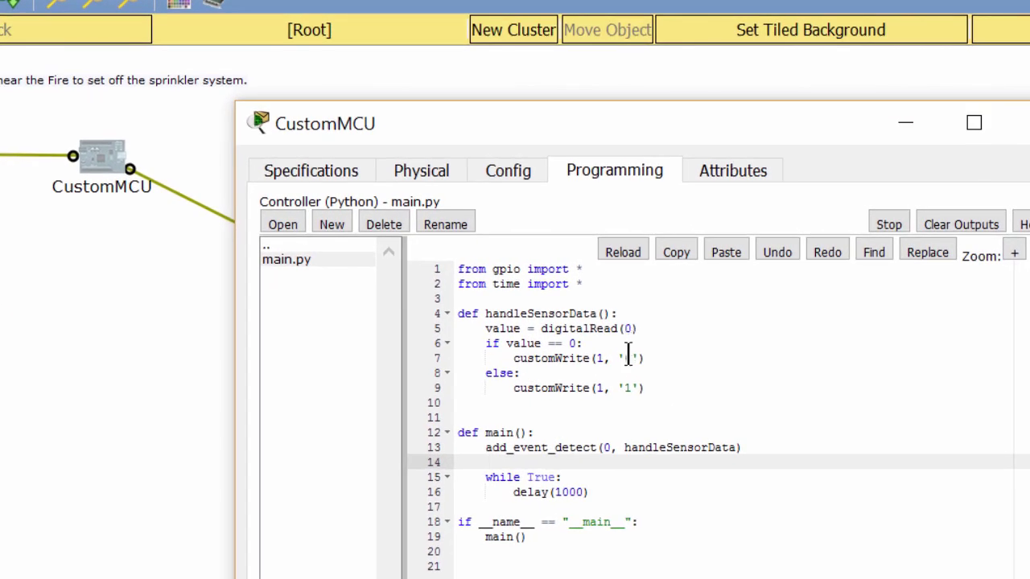
click(611, 313)
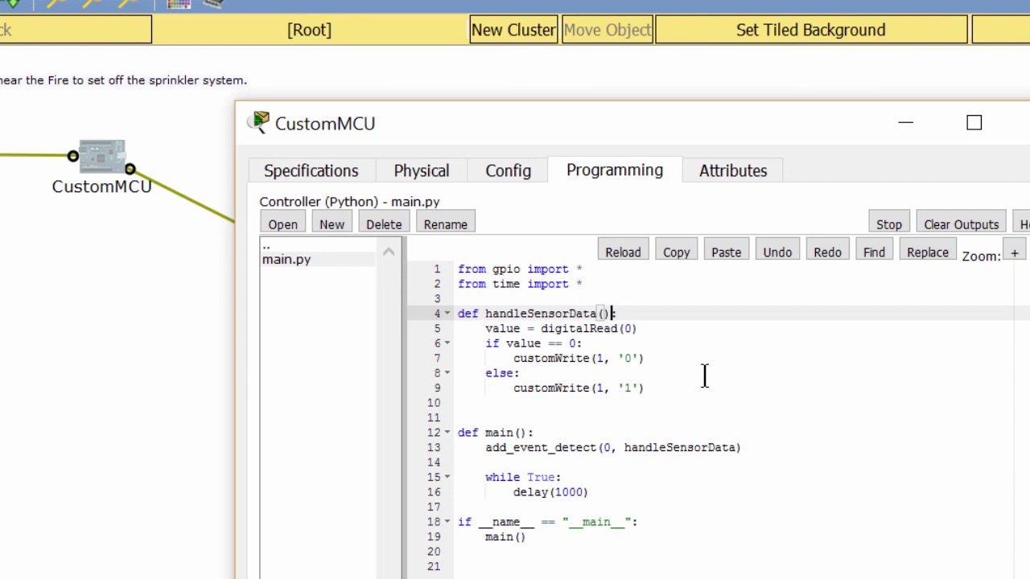
click(634, 329)
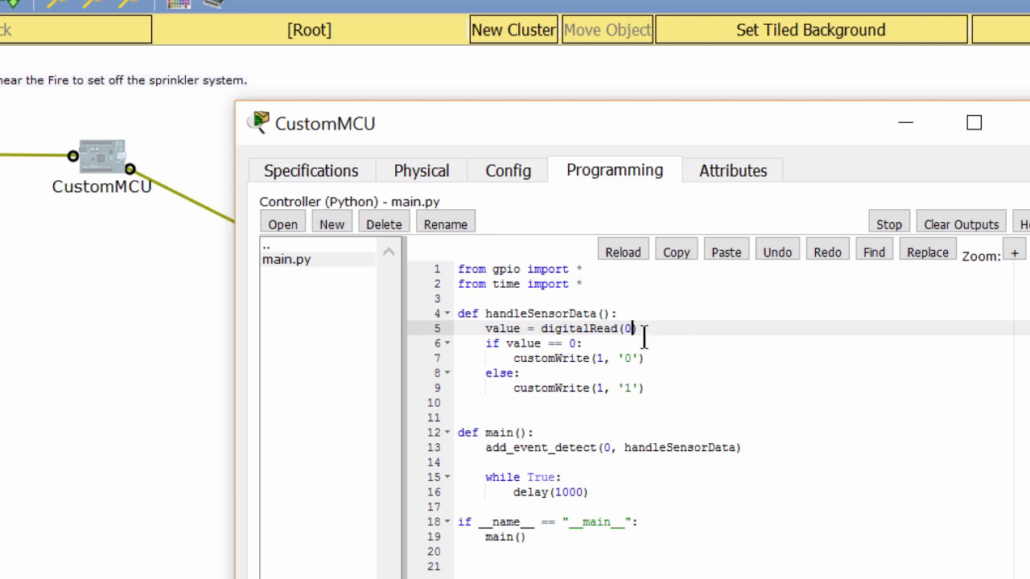
click(141, 241)
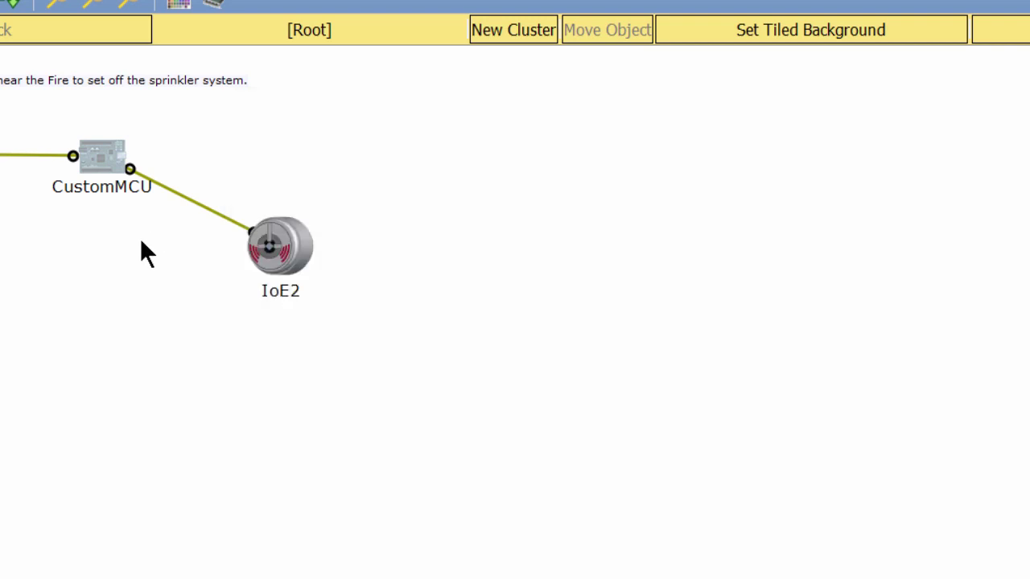
click(120, 167)
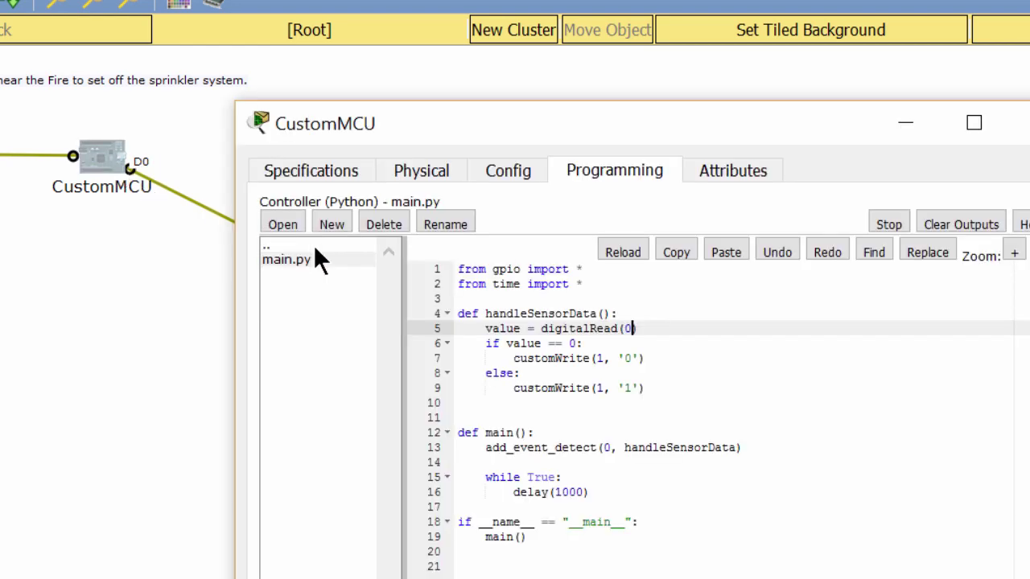
Step: Examine the if/else branches of handleSensorData and their customWrite arguments, and return to the network topology
click(593, 341)
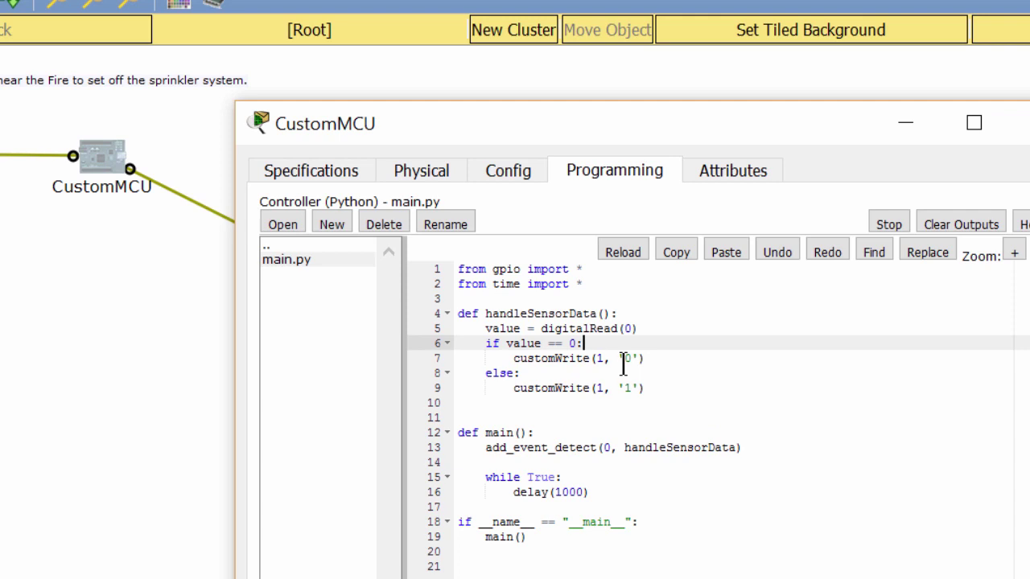
click(605, 358)
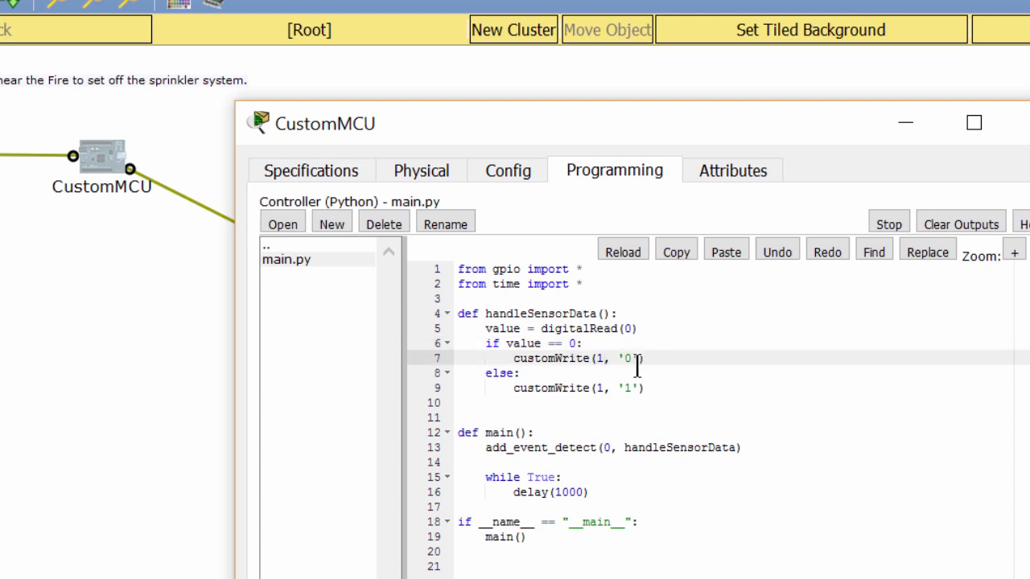
click(632, 358)
click(608, 389)
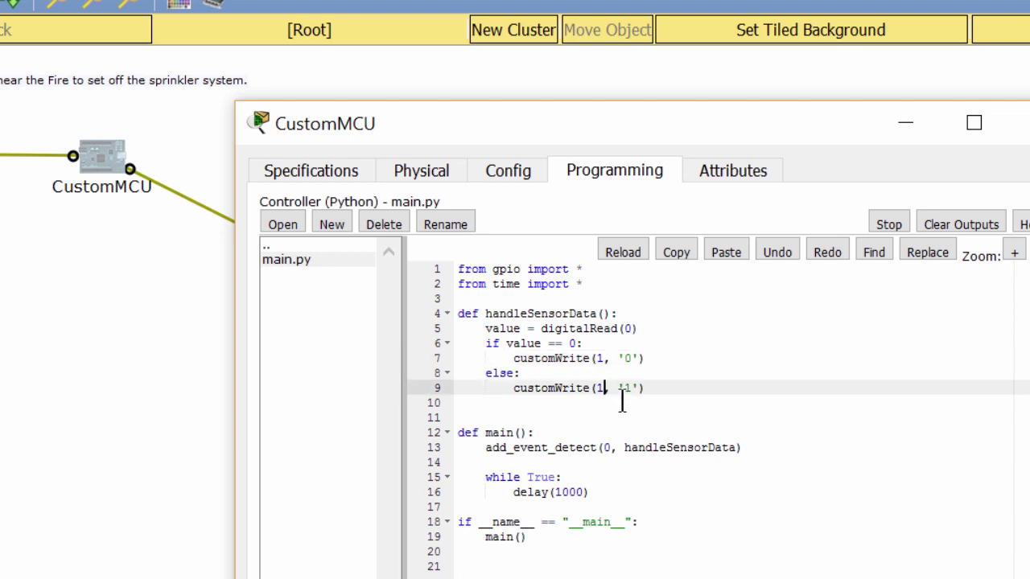
double_click(630, 389)
drag(629, 388, 618, 389)
click(136, 461)
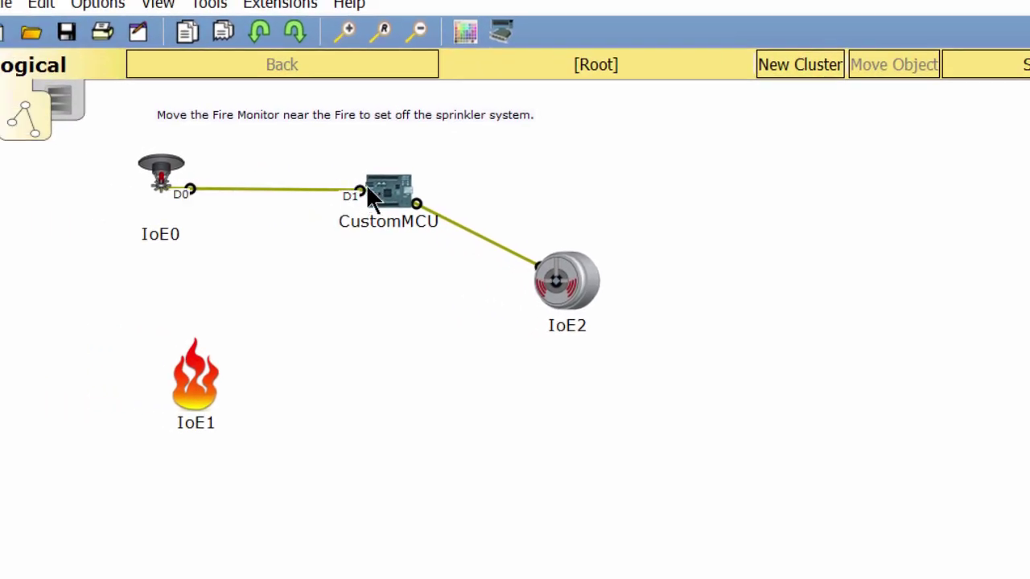
Step: Review the state message format in the data specifications of the sprinkler IoE0, and close its window
click(163, 184)
triple_click(687, 578)
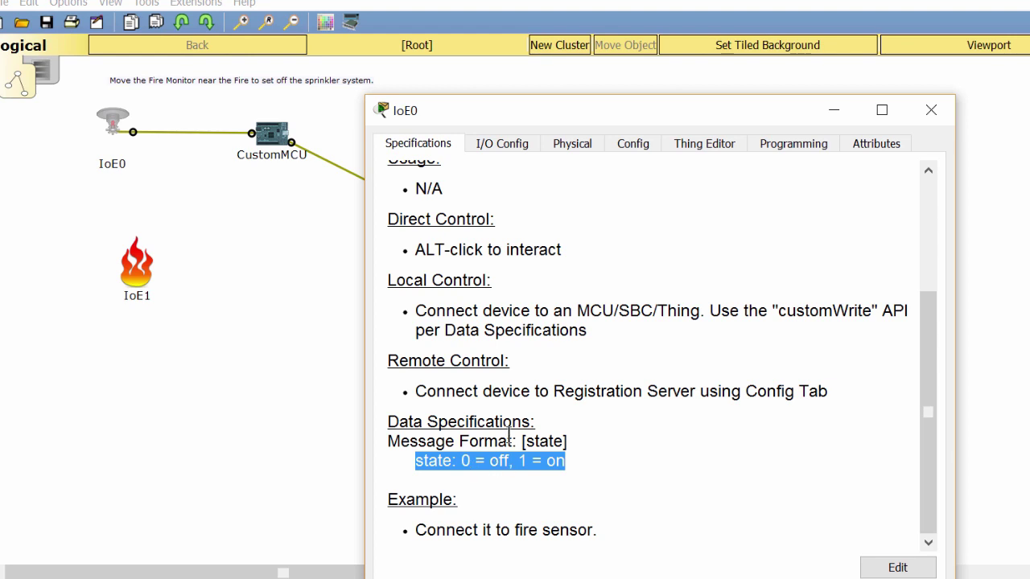
click(929, 113)
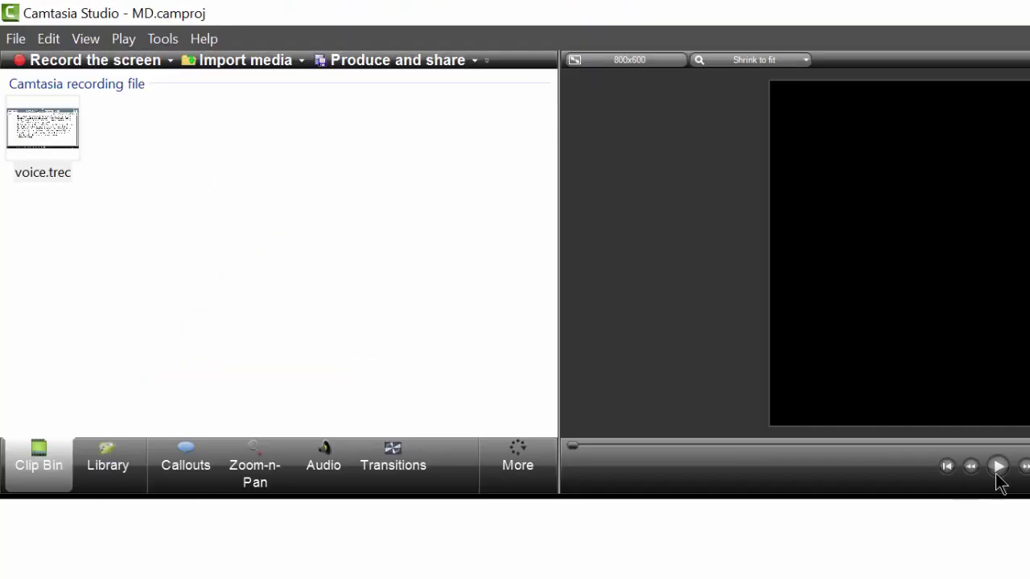
click(998, 467)
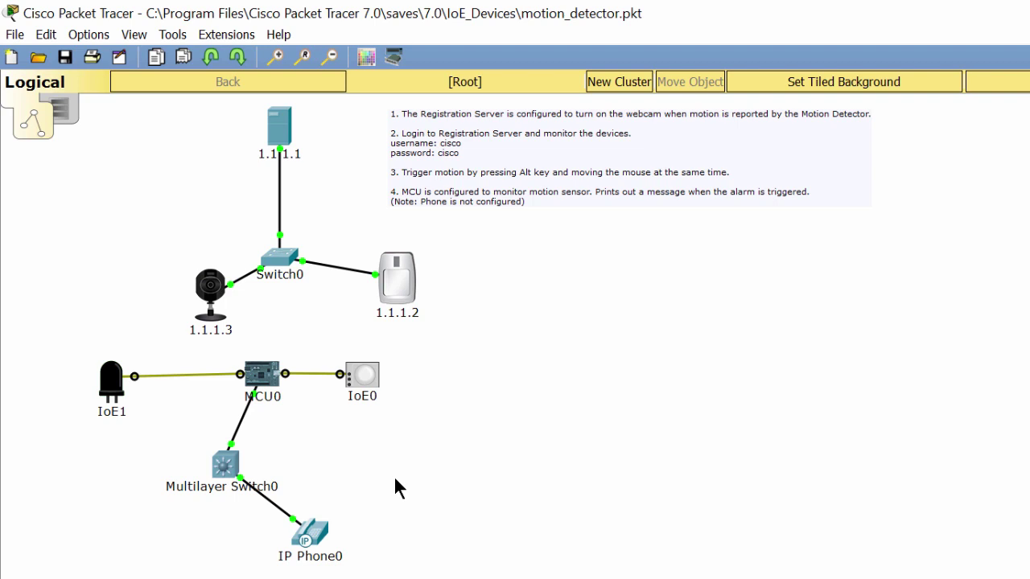
drag(474, 248, 367, 322)
click(522, 390)
drag(127, 111, 410, 316)
click(519, 319)
Step: Trigger motion on the motion detector 1.1.1.2 so that it turns on the webcam
key(alt)
key(alt)
mouse_move(402, 283)
Step: Review the specifications of the motion detector 1.1.1.2 and open its main.js program
click(400, 282)
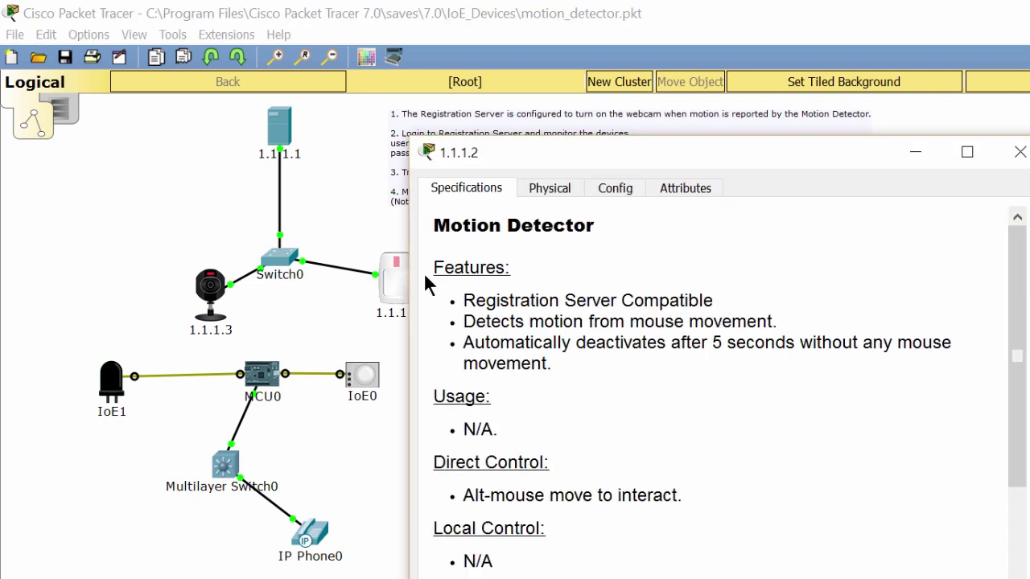
scroll(453, 322, down, 3)
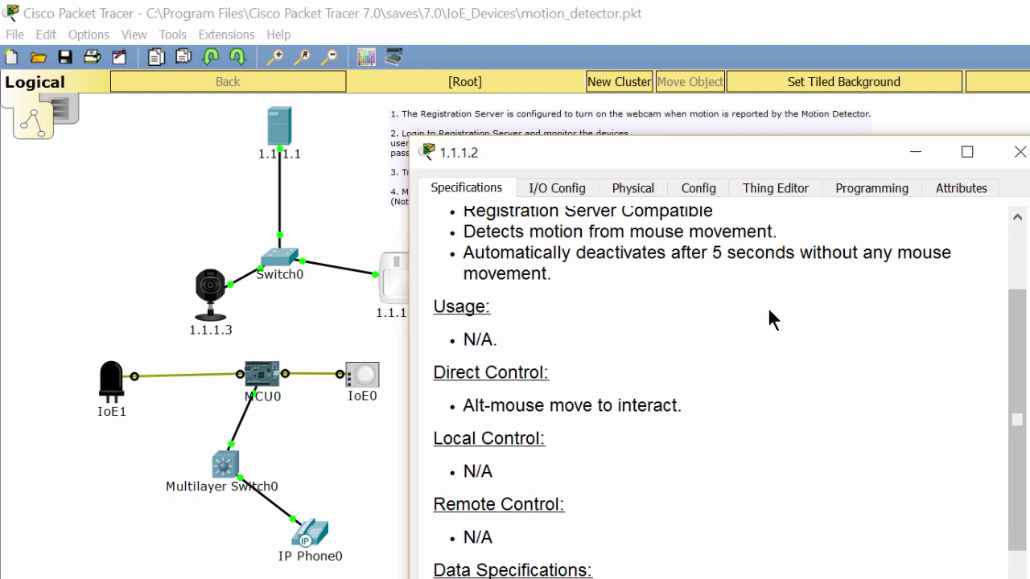
click(869, 188)
double_click(473, 243)
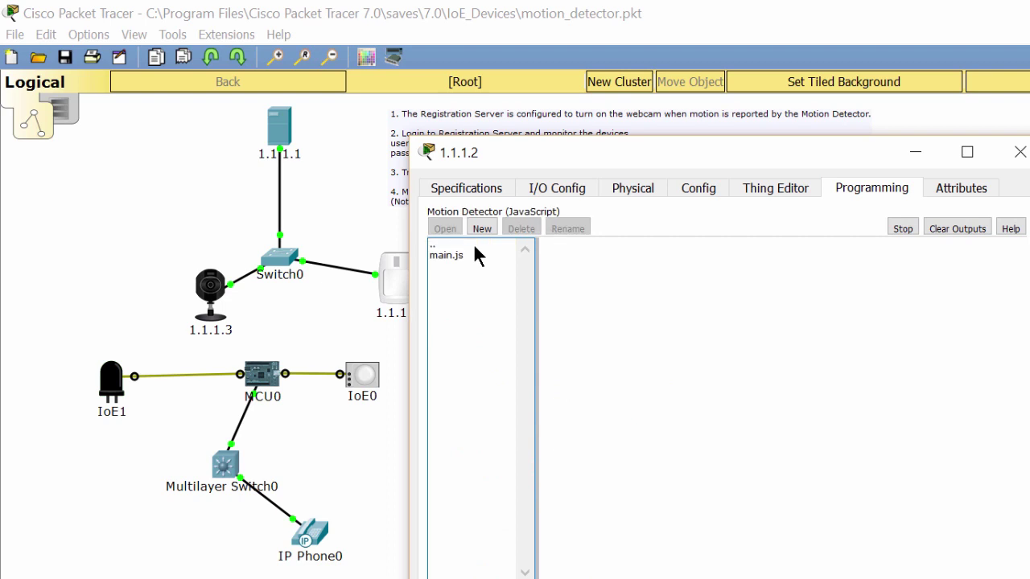
double_click(450, 255)
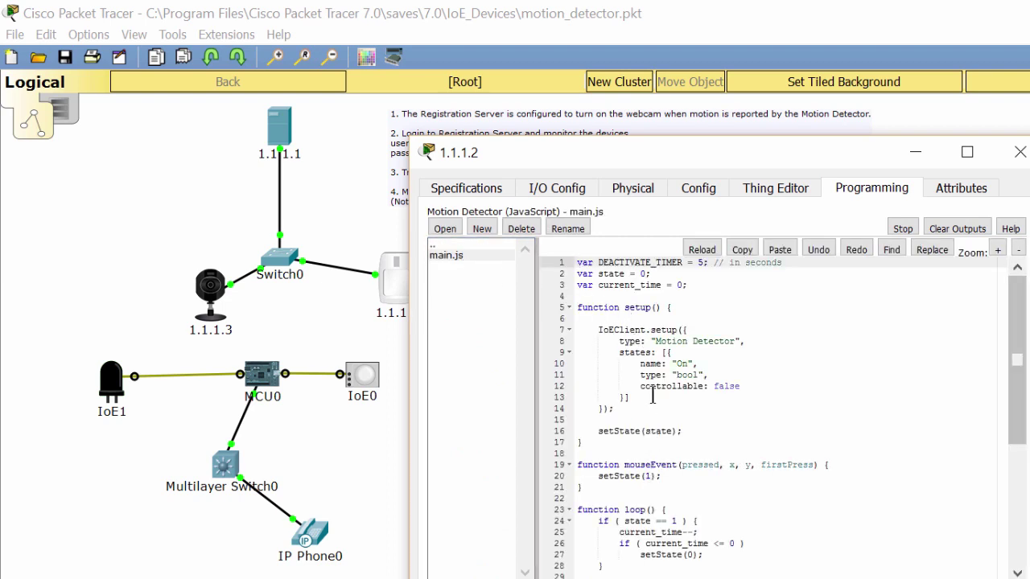
Step: Look through the motion detector's main.js code from setup down to the setState function
scroll(653, 395, down, 3)
scroll(653, 466, down, 1)
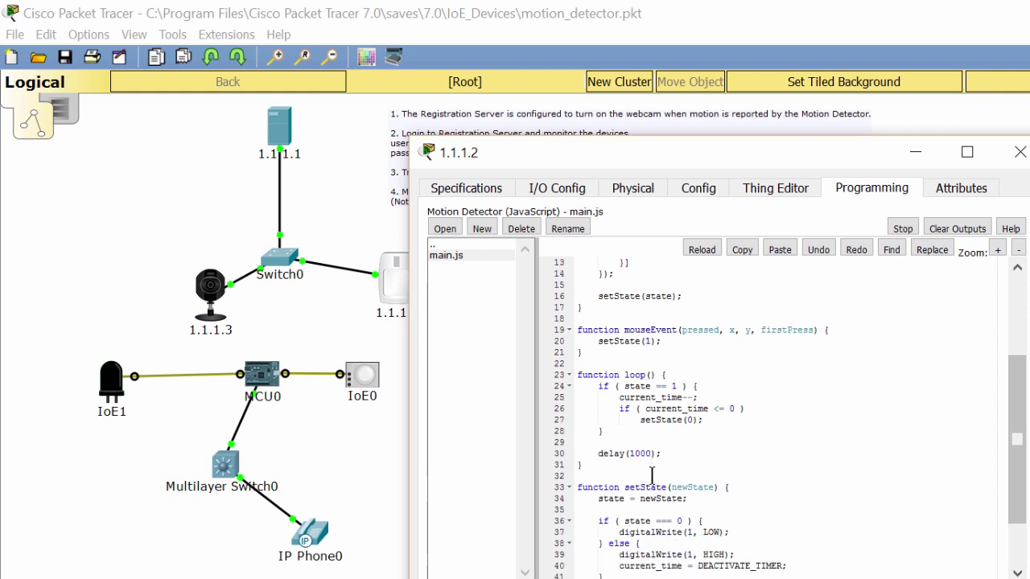
scroll(653, 476, down, 2)
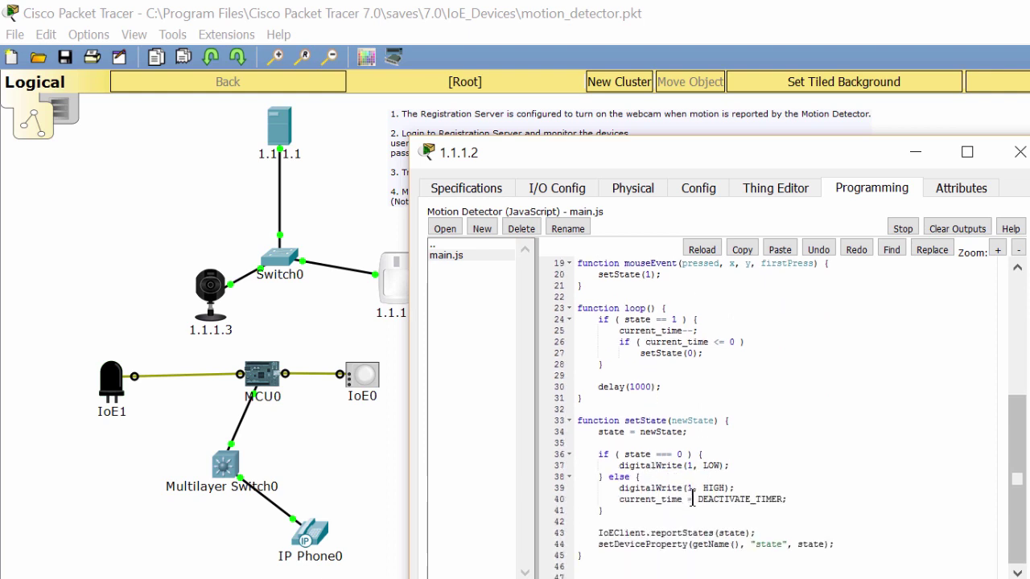
scroll(686, 478, up, 5)
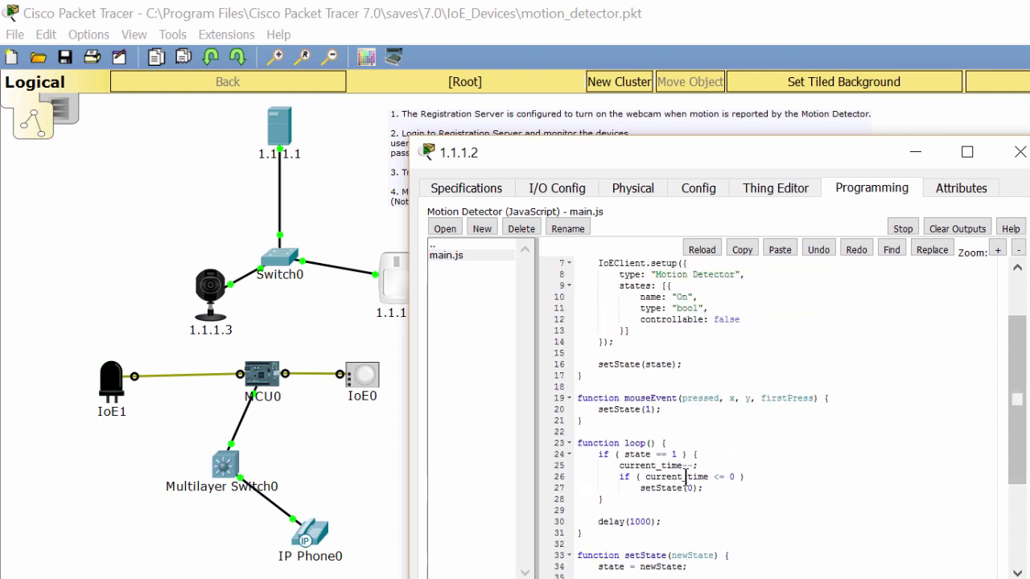
scroll(686, 479, up, 1)
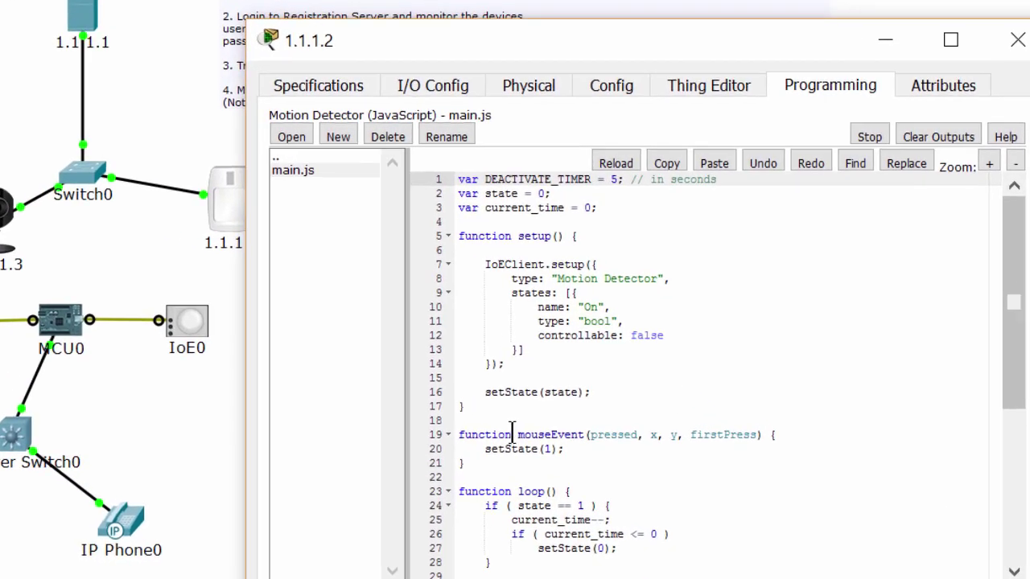
Step: Highlight the mouseEvent function in main.js and examine the loop and setState functions that follow it
click(579, 466)
drag(432, 421, 656, 416)
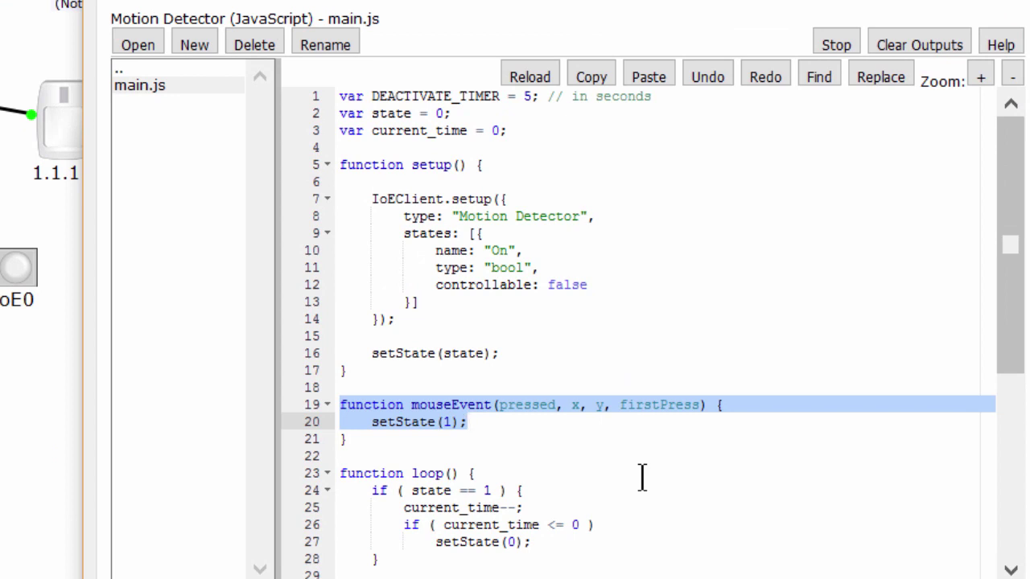
scroll(642, 478, down, 1)
scroll(642, 478, down, 1)
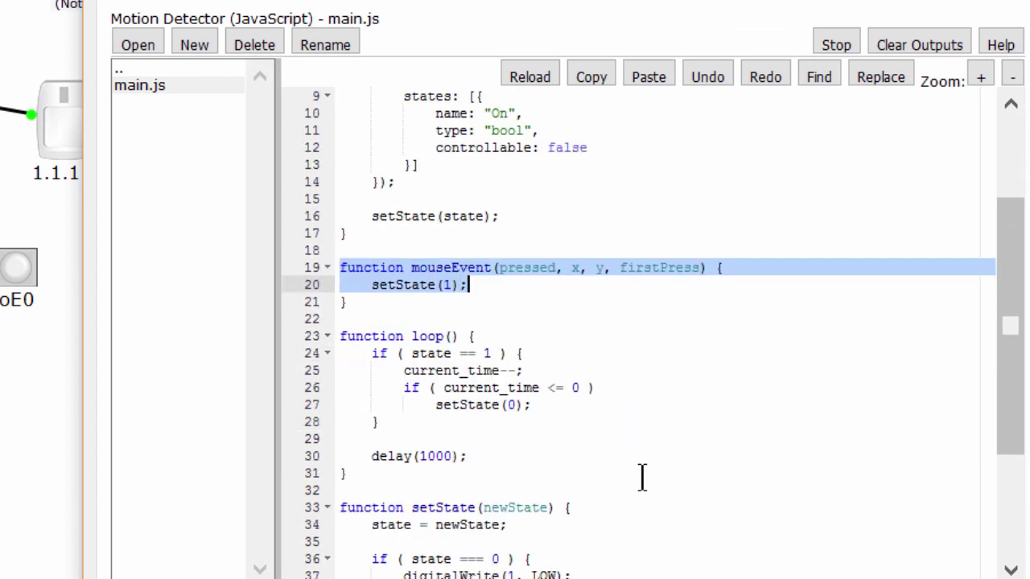
scroll(642, 478, down, 3)
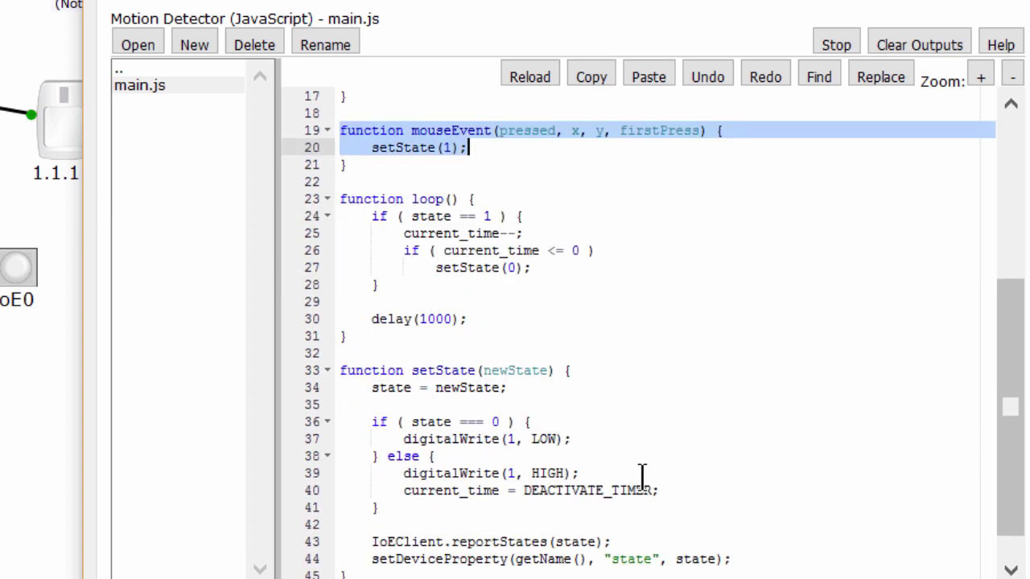
Step: Highlight the digitalWrite call in each branch of setState to examine how the detector sets its output LOW or HIGH
drag(376, 393, 563, 406)
drag(404, 440, 573, 440)
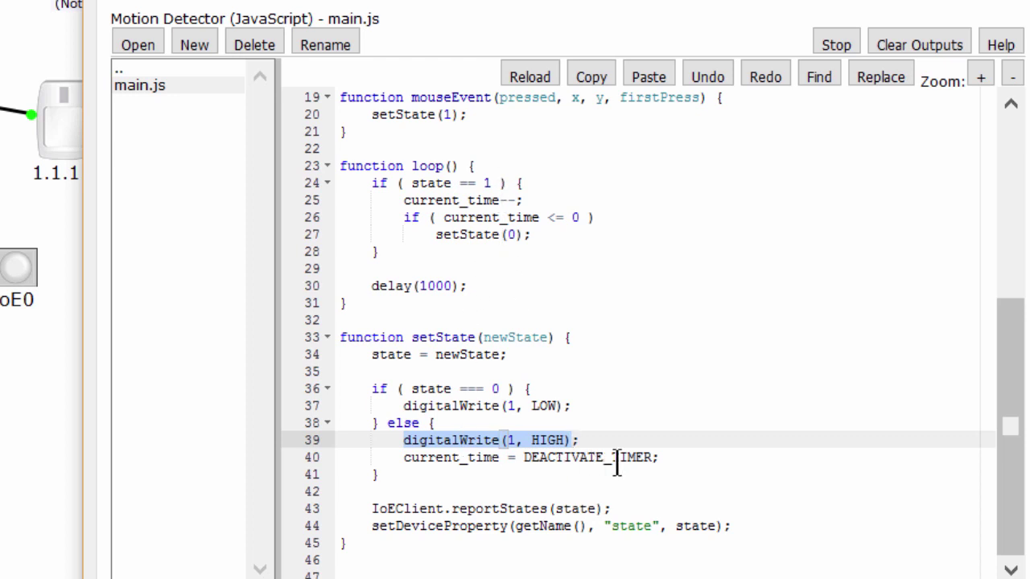
Step: Review the motion detector's component slot mapping and I/O configuration, and highlight the HIGH state definition in its data specifications
click(659, 6)
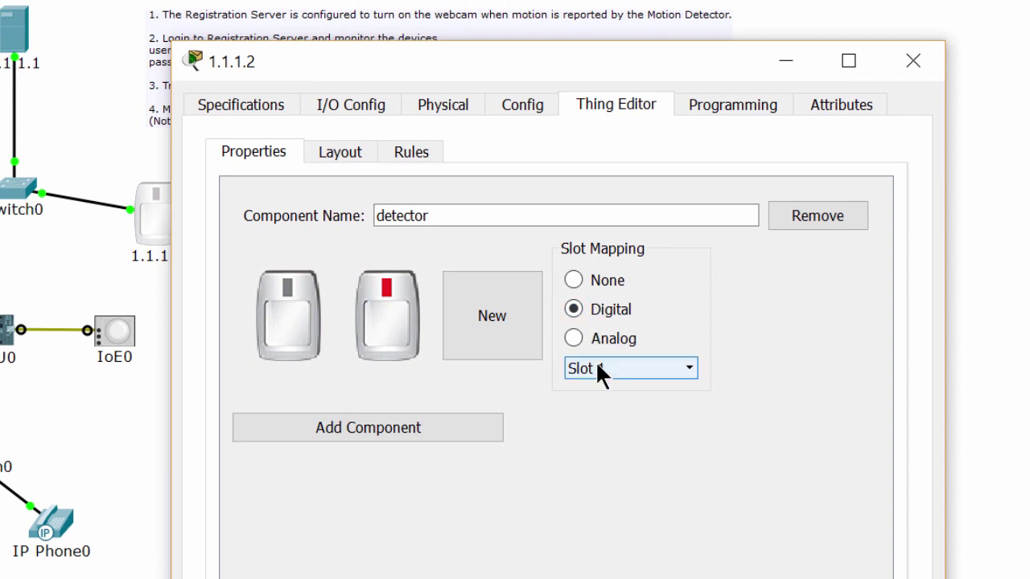
click(344, 107)
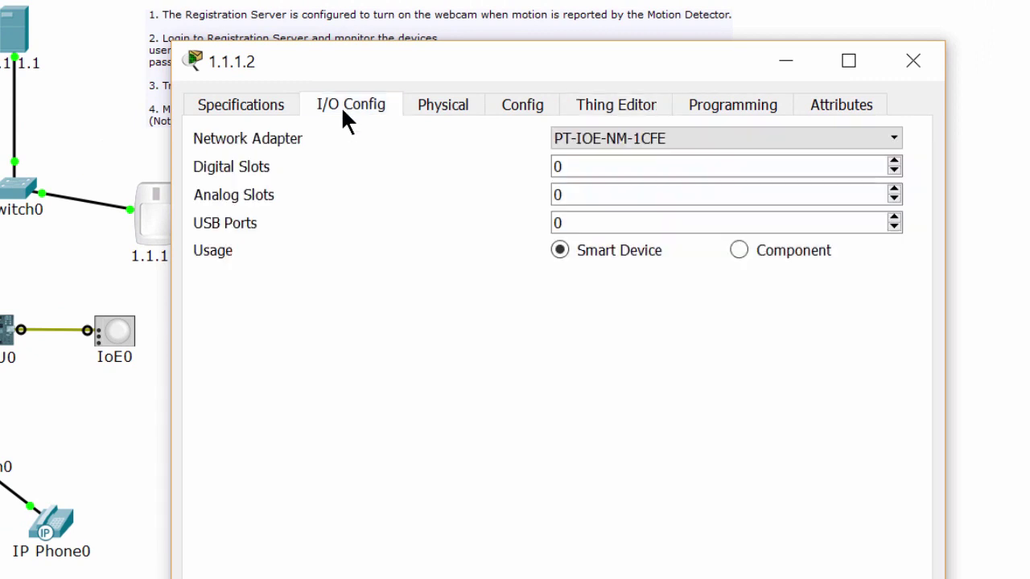
click(255, 103)
scroll(335, 503, down, 2)
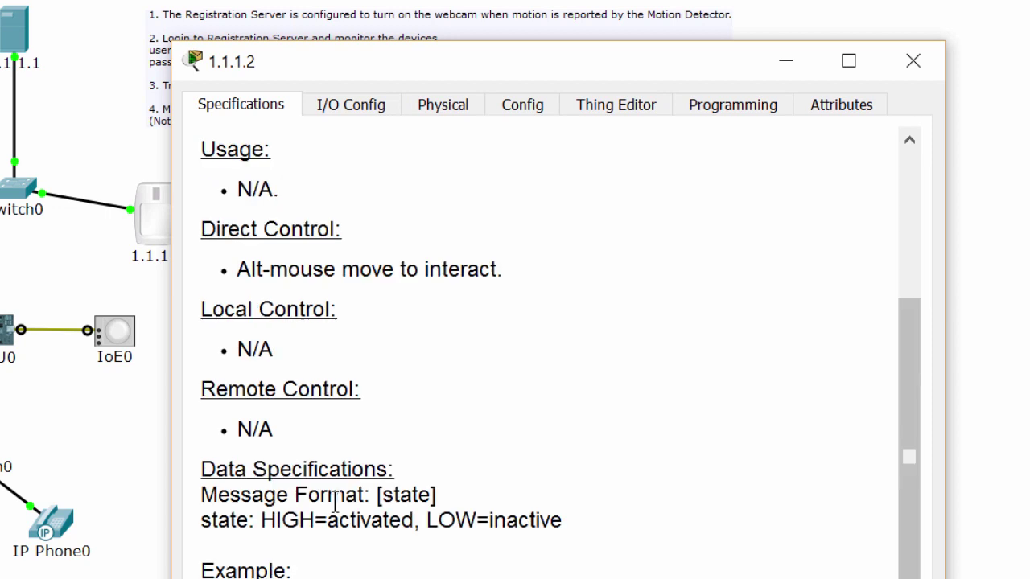
drag(274, 523, 406, 522)
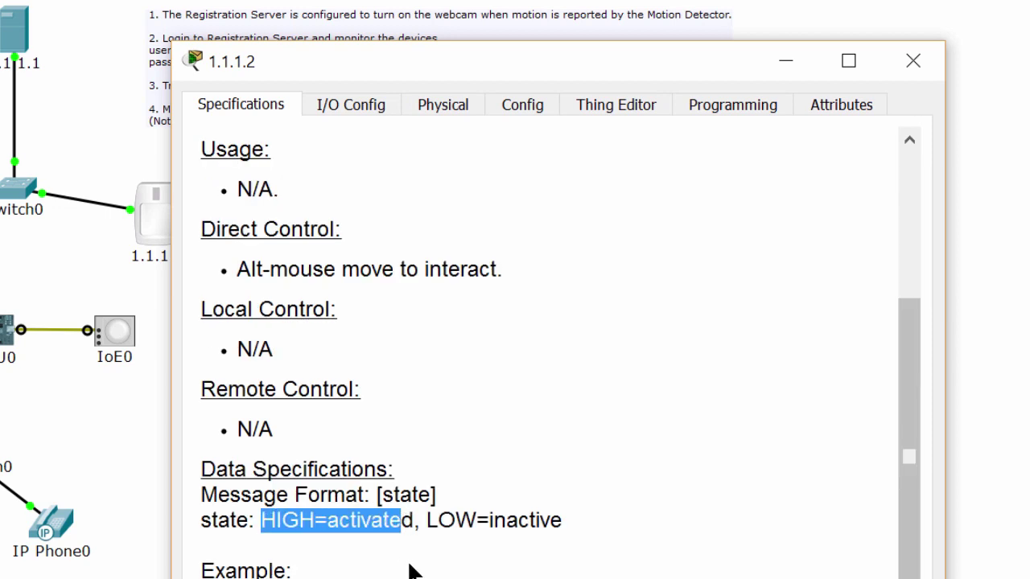
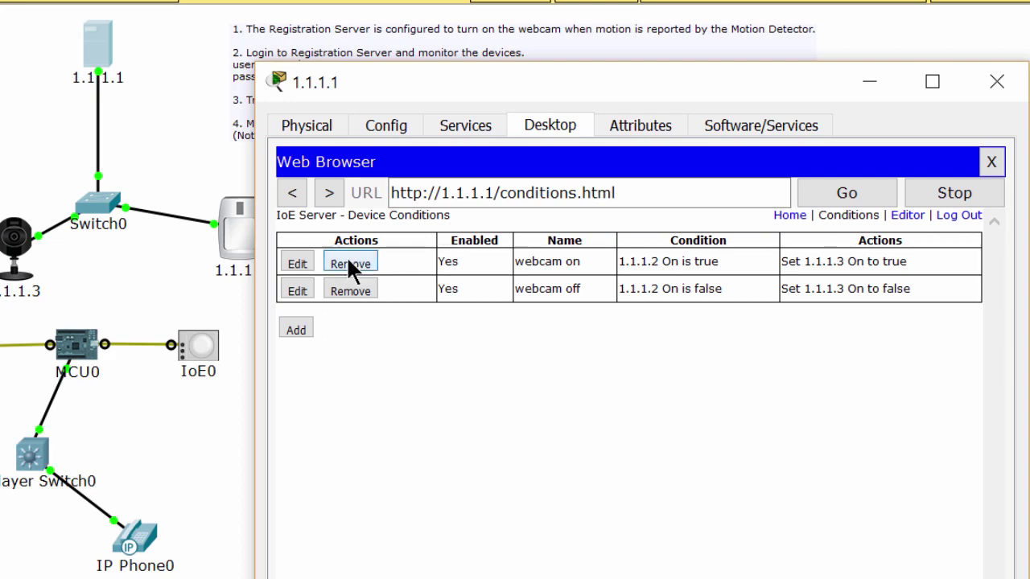
click(297, 266)
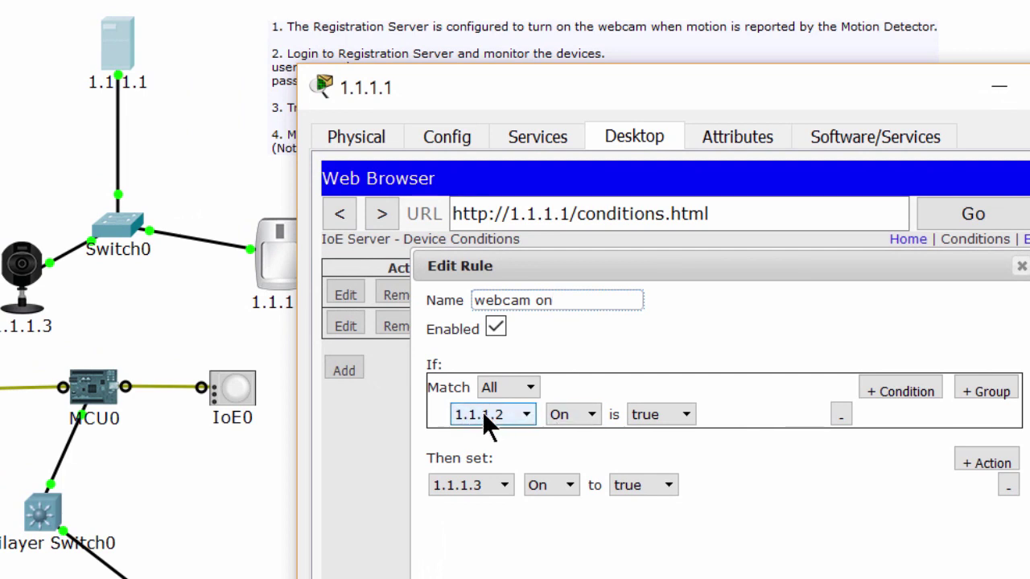
drag(546, 91, 604, 86)
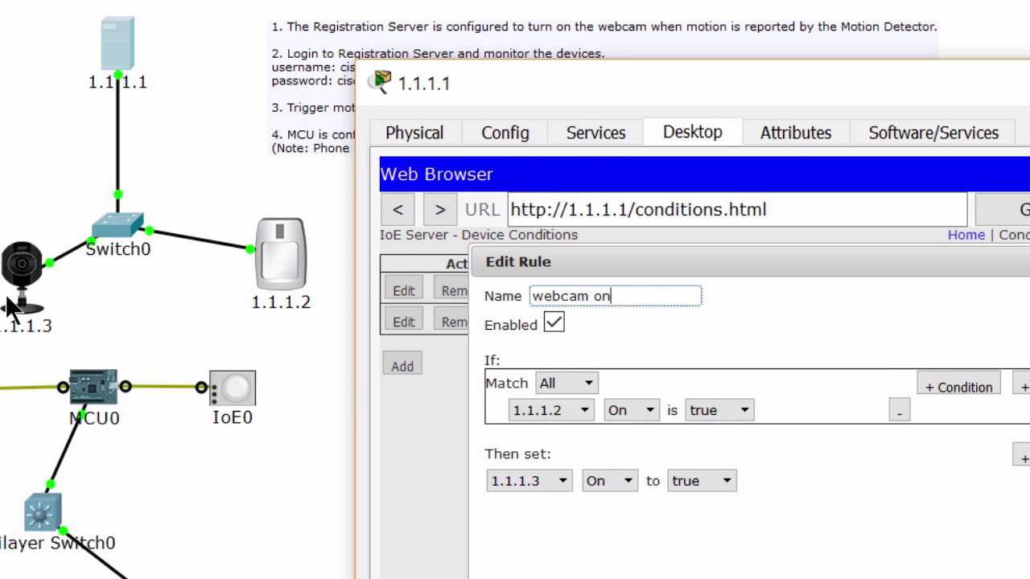
click(1026, 174)
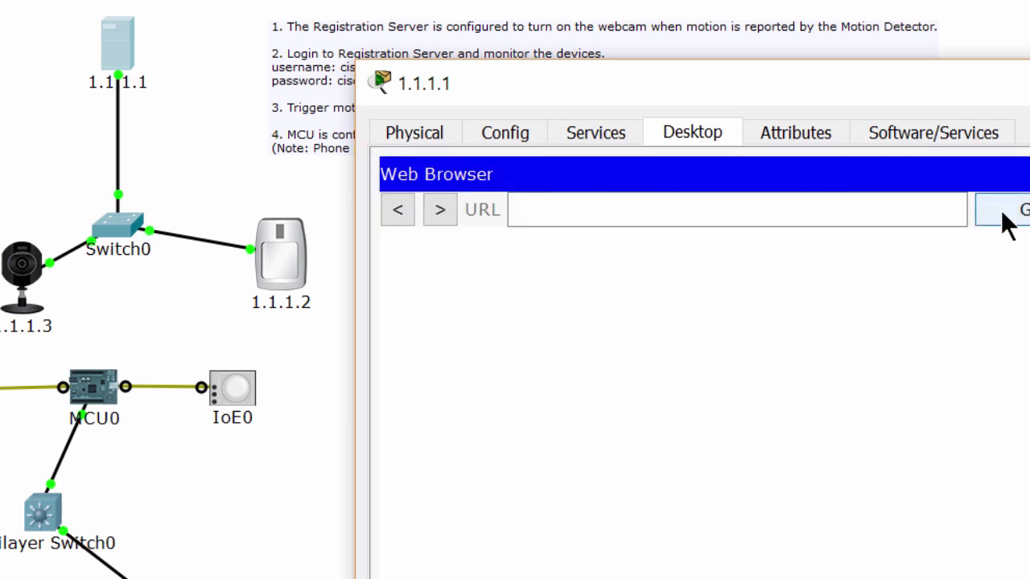
click(785, 211)
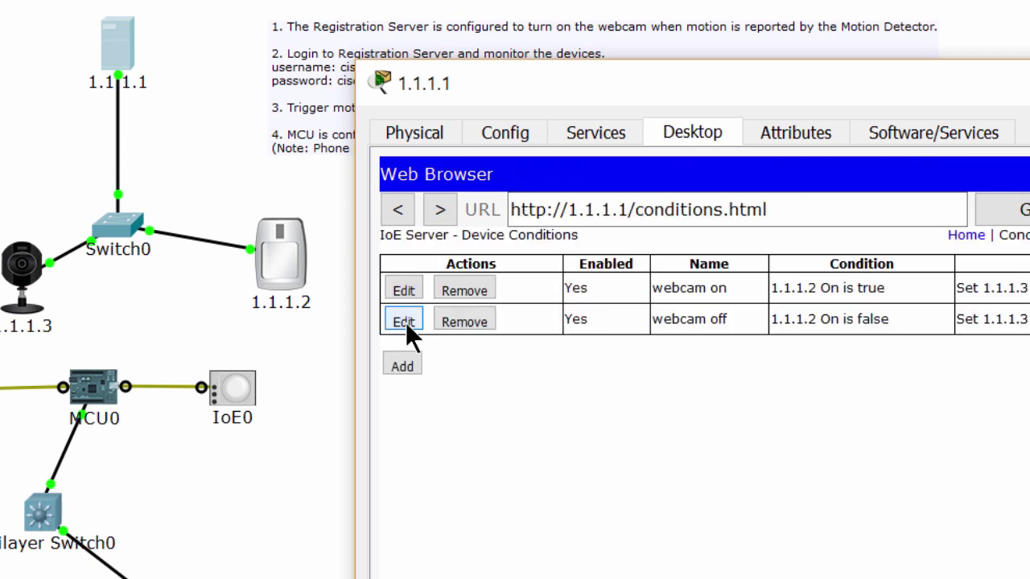
click(404, 323)
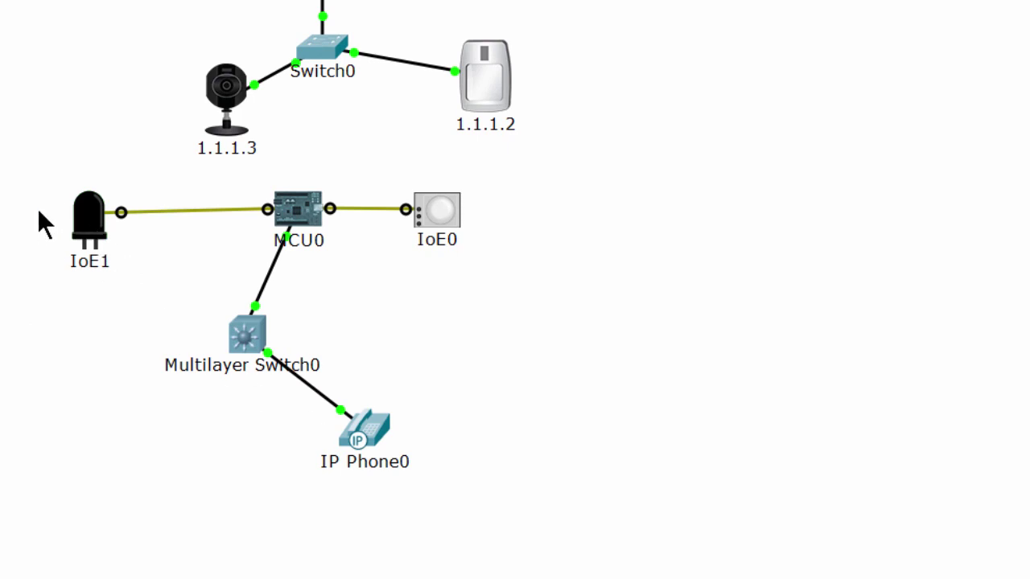
Step: Box-select the MCU0 network from IoE1 to IP Phone0, clear the selection, and open MCU0's main.py program
drag(38, 211, 563, 497)
click(673, 506)
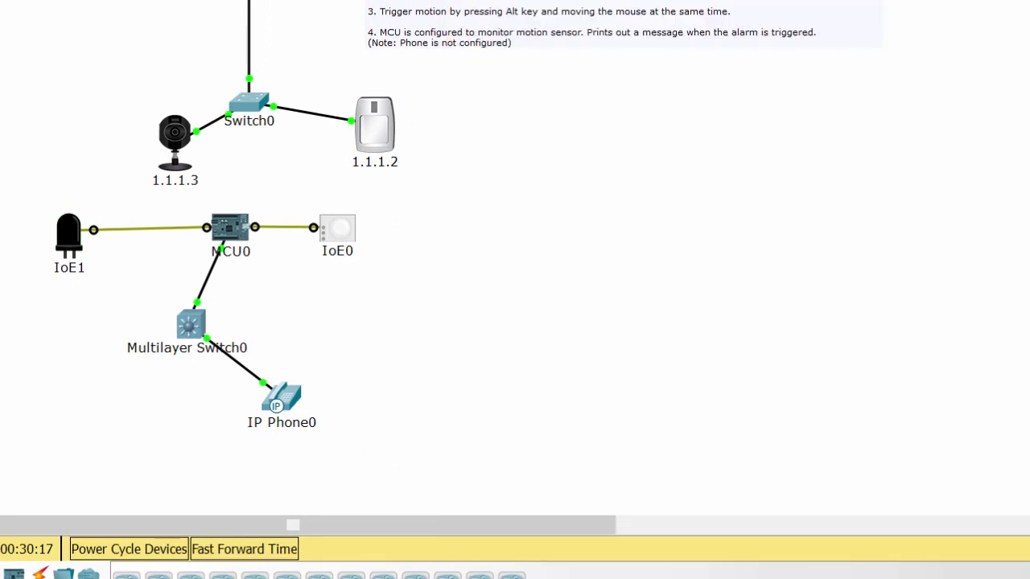
click(227, 228)
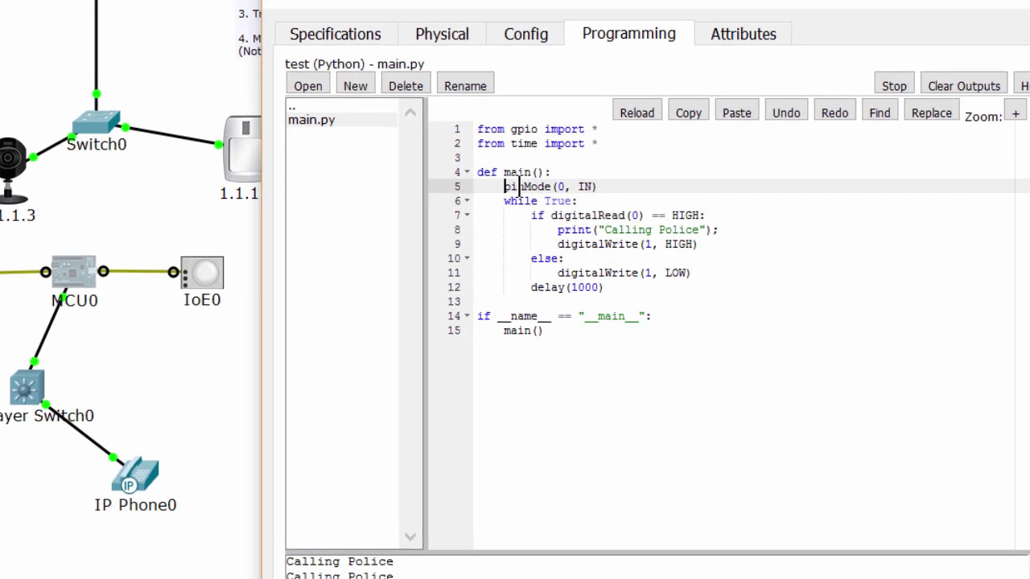
Step: Highlight the pinMode, digitalRead, print and both digitalWrite lines of main.py in turn to study MCU0's alarm logic
drag(585, 158, 662, 158)
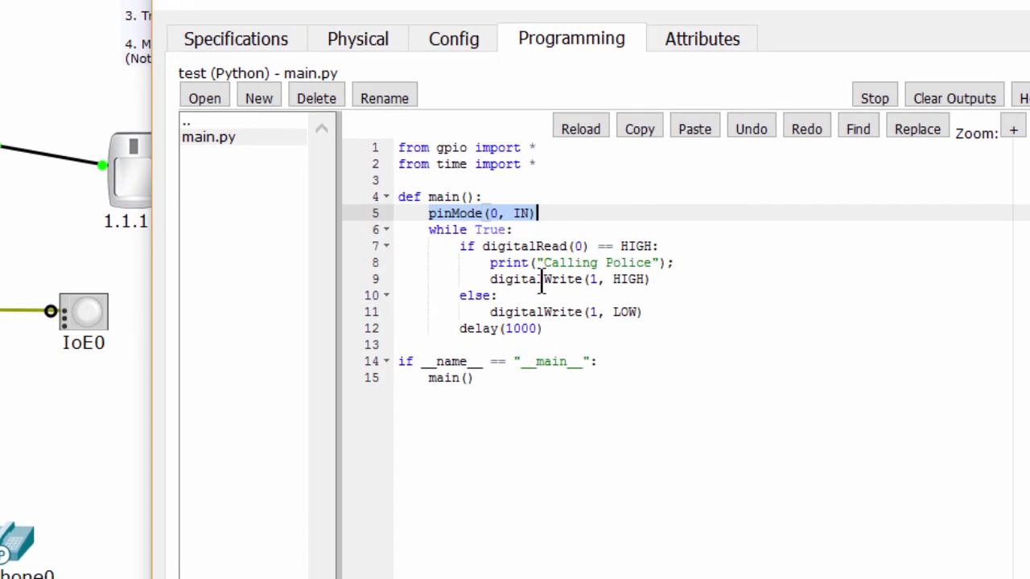
drag(459, 246, 663, 246)
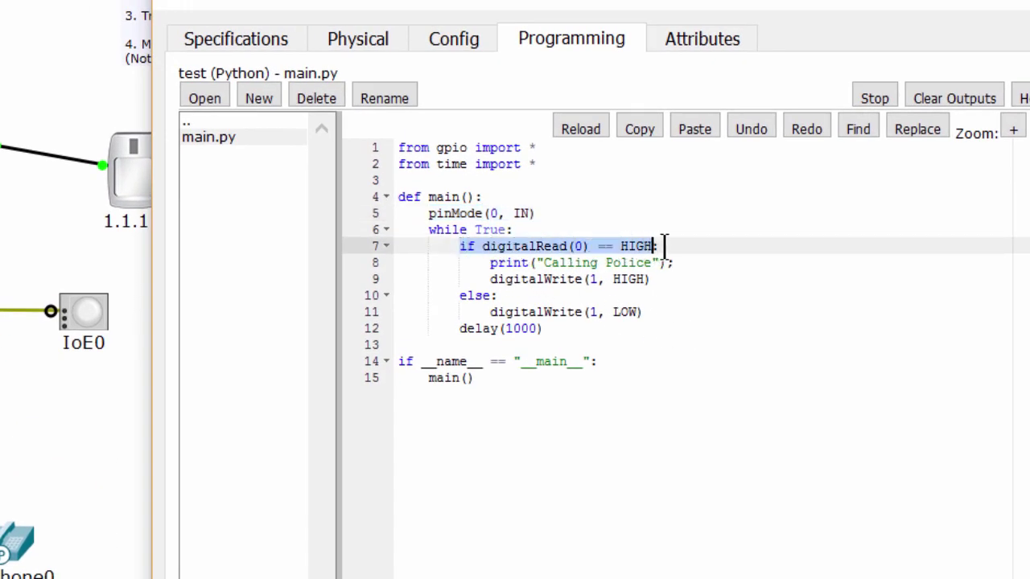
click(488, 262)
drag(488, 263, 677, 262)
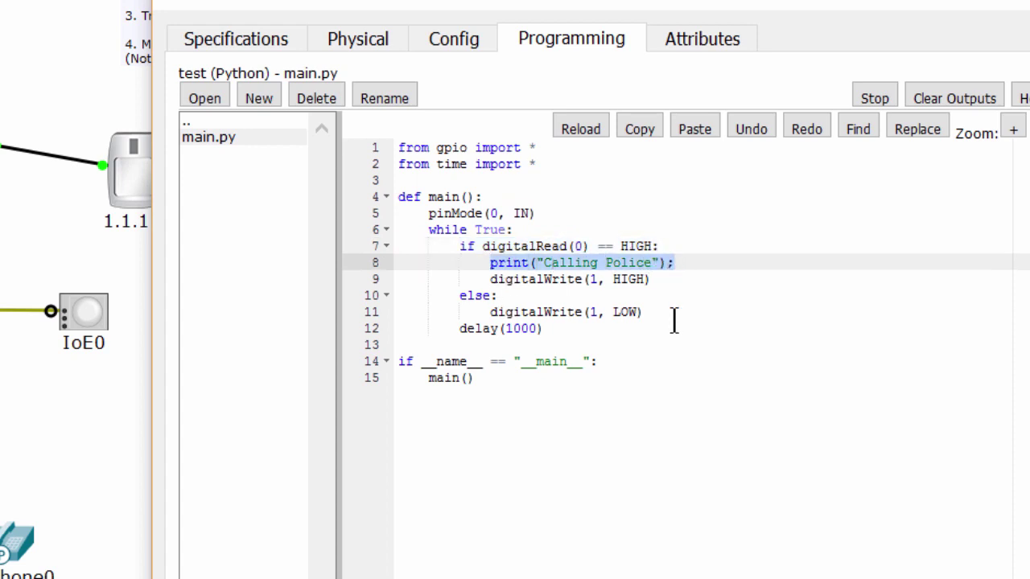
drag(476, 279, 664, 280)
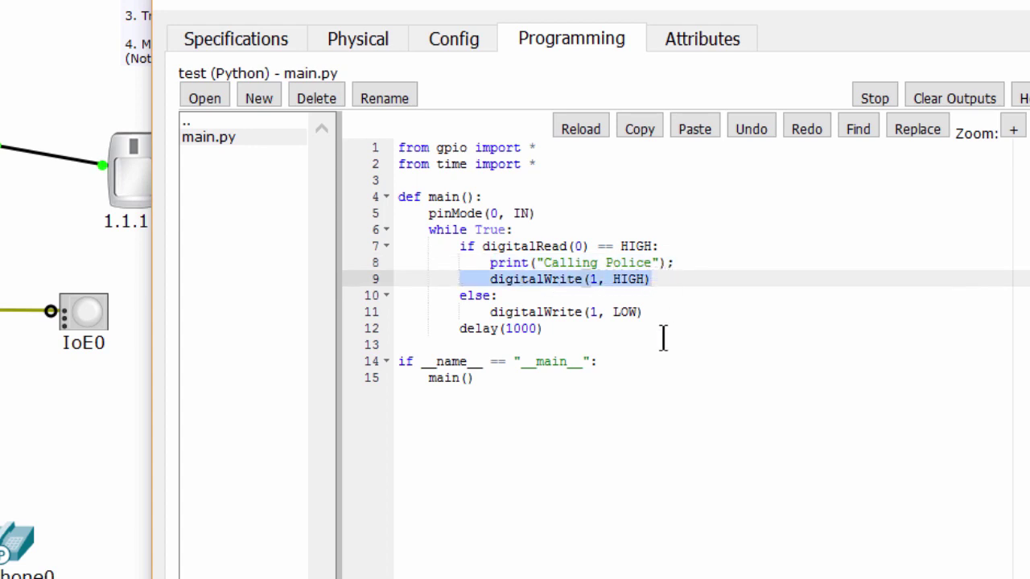
drag(461, 311, 649, 311)
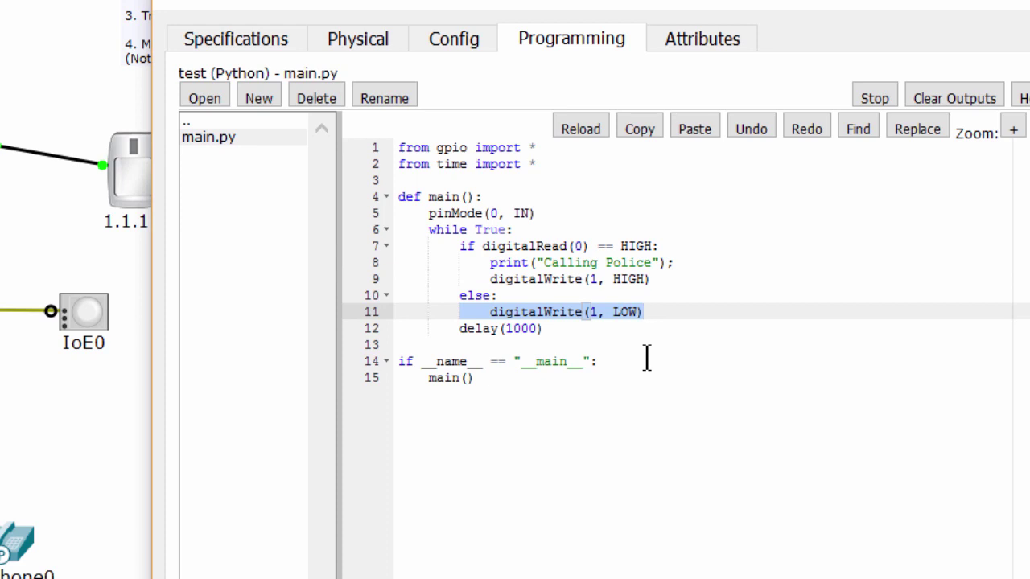